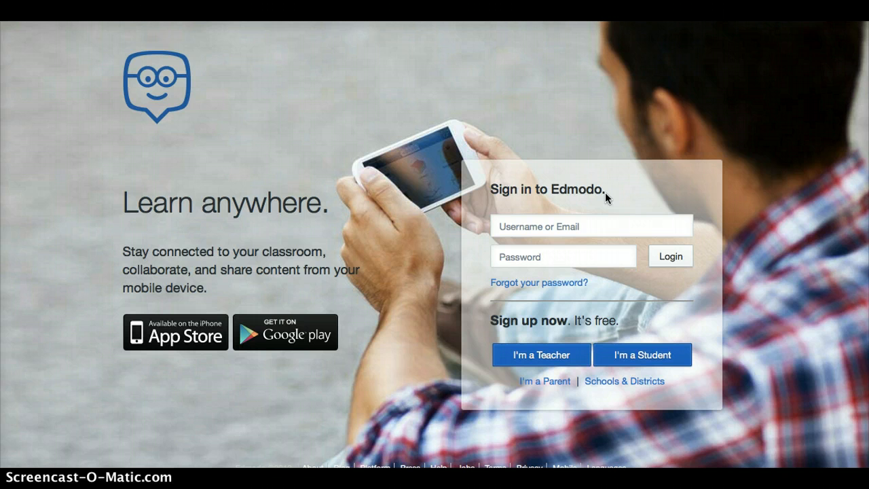
# Step: Start a new teacher sign-up and choose Mrs. as the title
pyautogui.click(595, 226)
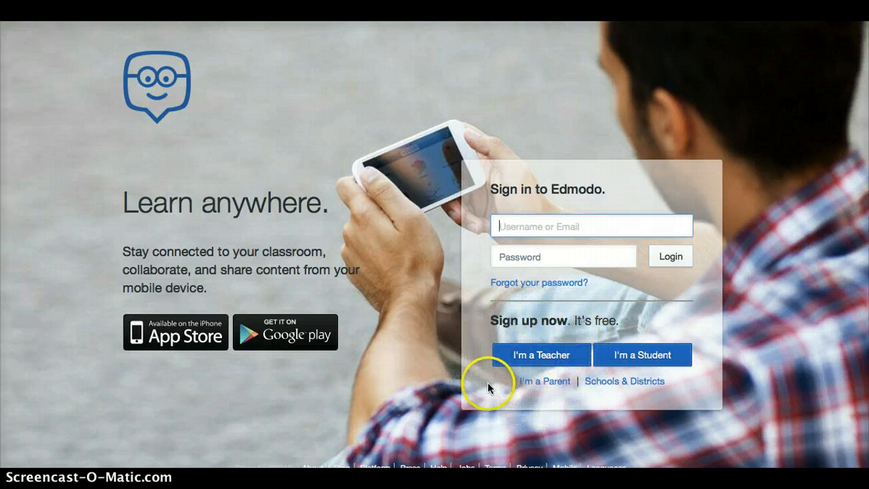
pyautogui.click(542, 355)
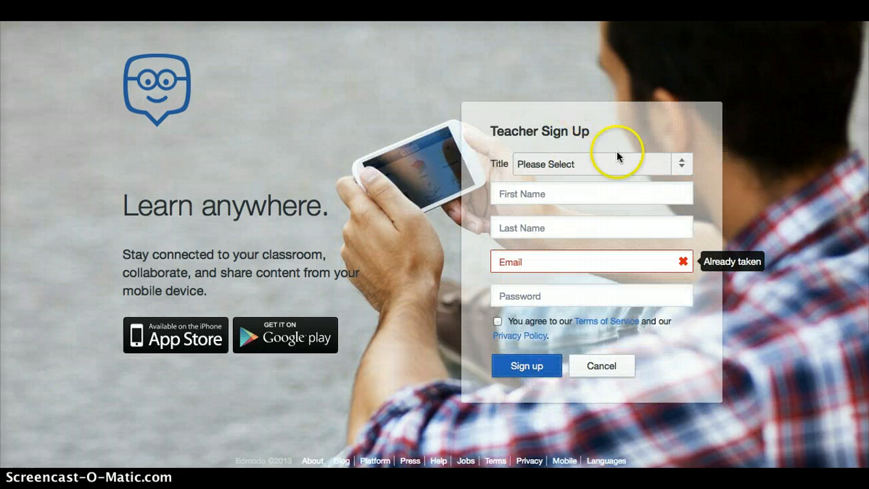
pyautogui.click(682, 163)
pyautogui.click(646, 202)
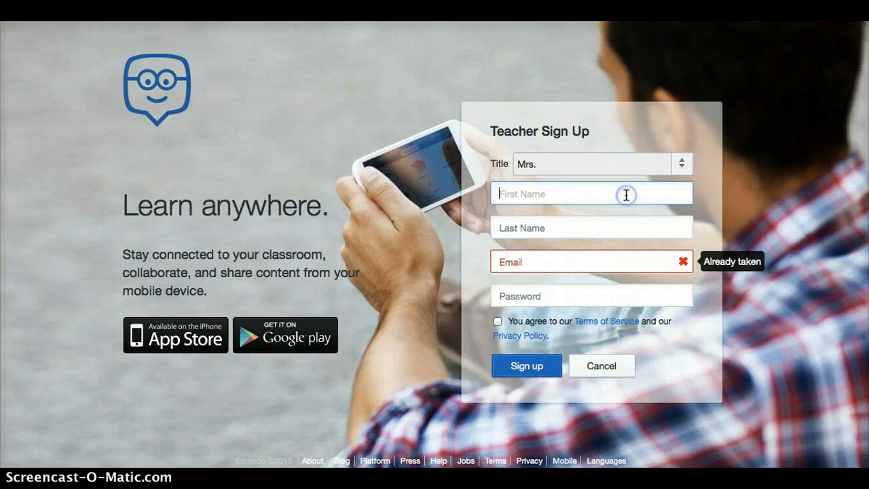
# Step: Enter the teacher's first name, last name, e-mail and password, accept the terms and submit
pyautogui.press('Tab')
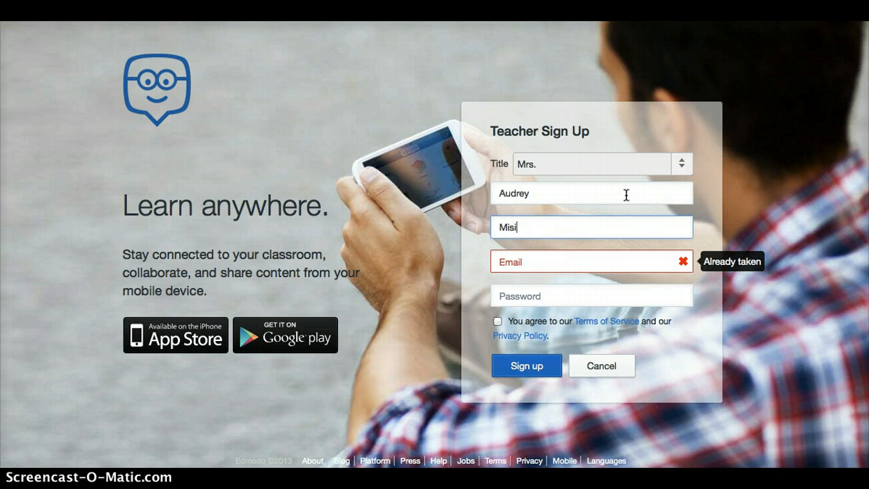
pyautogui.press('Tab')
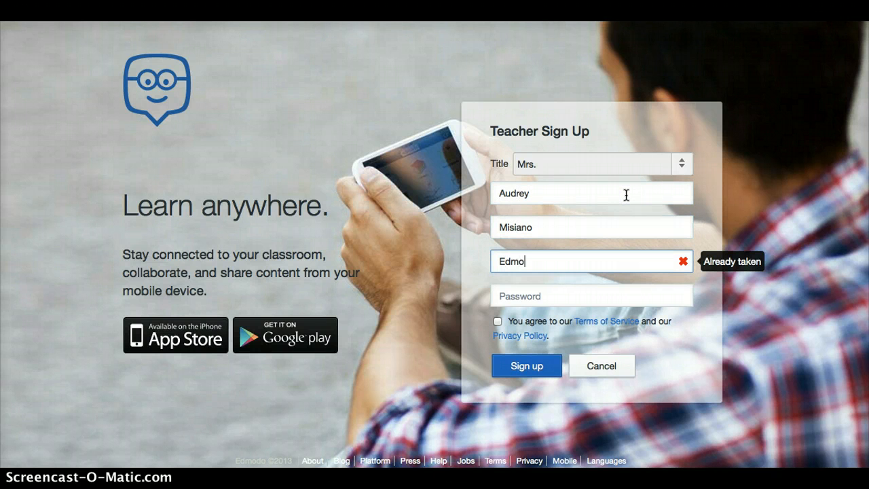
pyautogui.press('Tab')
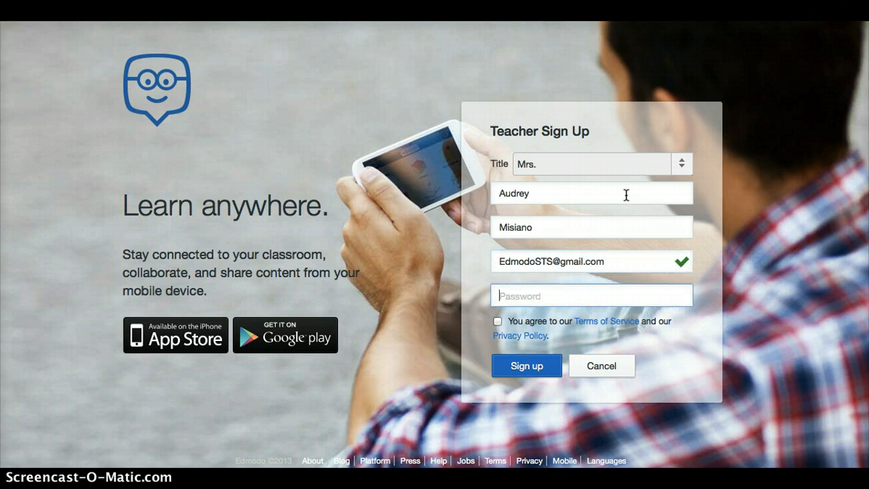
pyautogui.write('••••••••••')
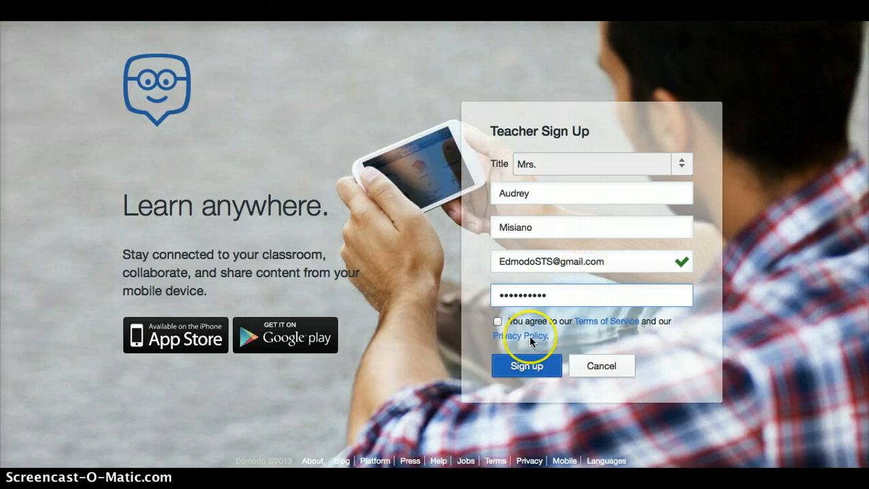
pyautogui.click(497, 322)
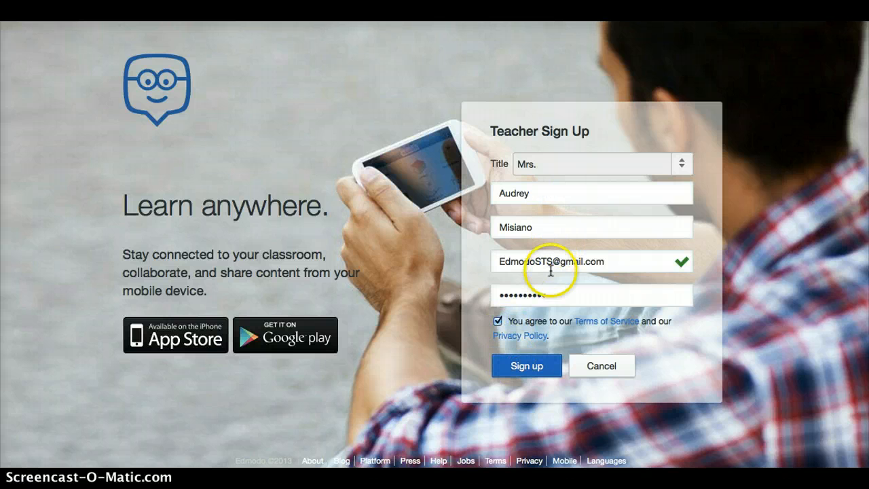
pyautogui.click(526, 373)
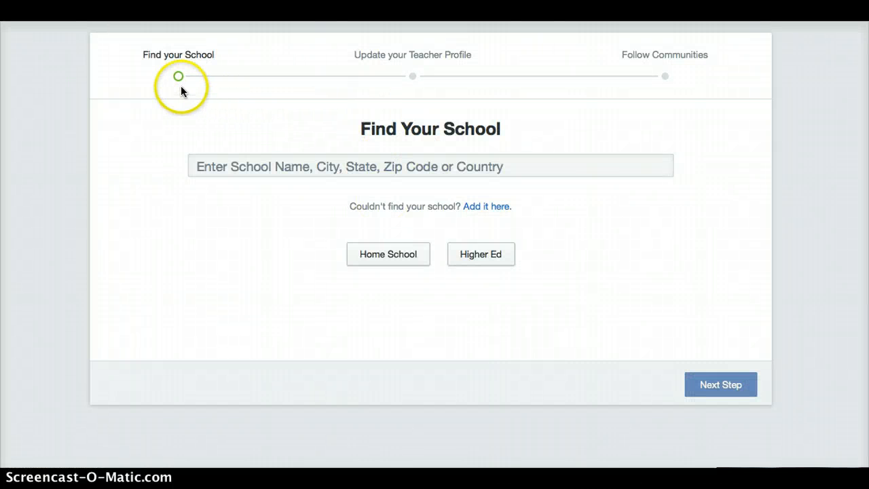
# Step: Search schools for Marcellus and select C S Driver Middle
pyautogui.click(219, 172)
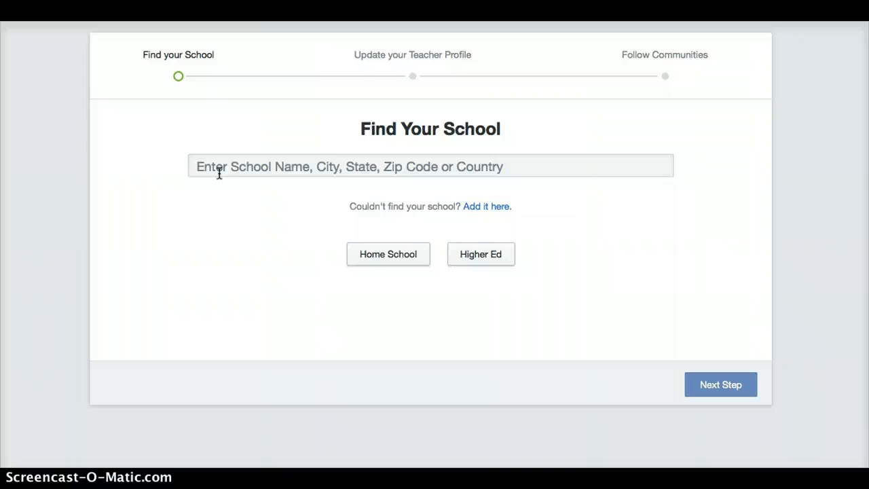
pyautogui.click(236, 168)
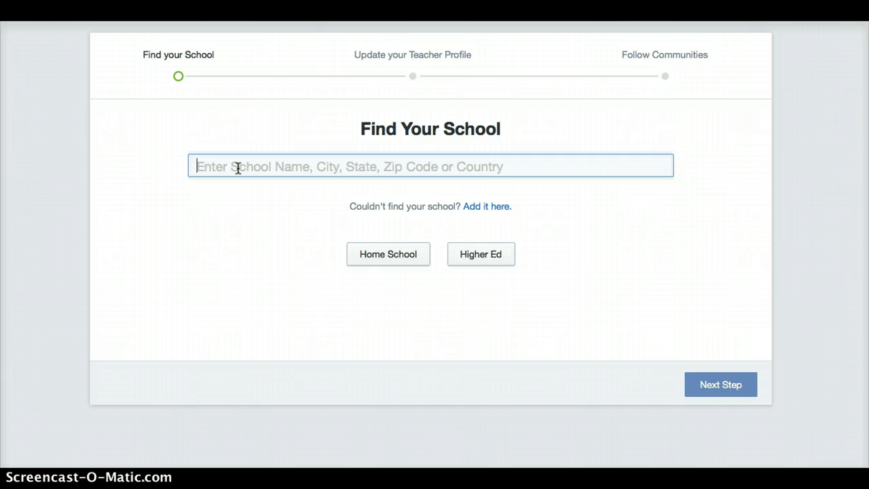
pyautogui.write('c.s.')
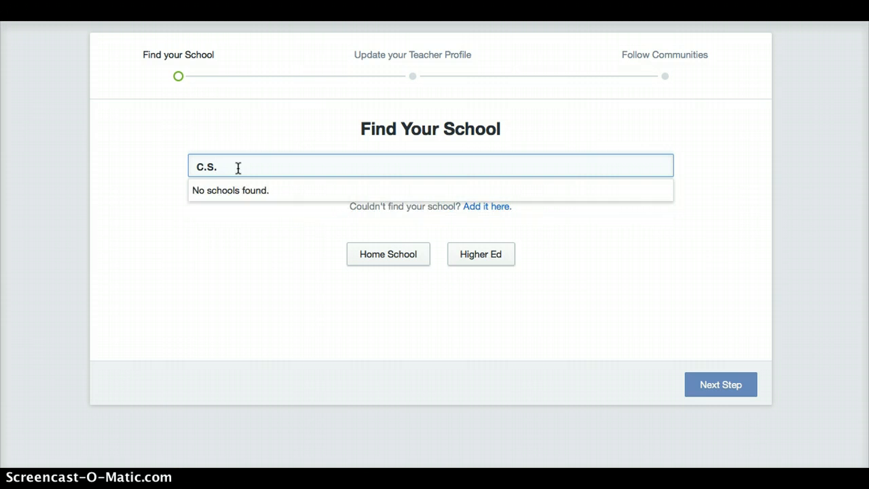
pyautogui.press('BackSpace')
pyautogui.press('BackSpace')
pyautogui.press('BackSpace')
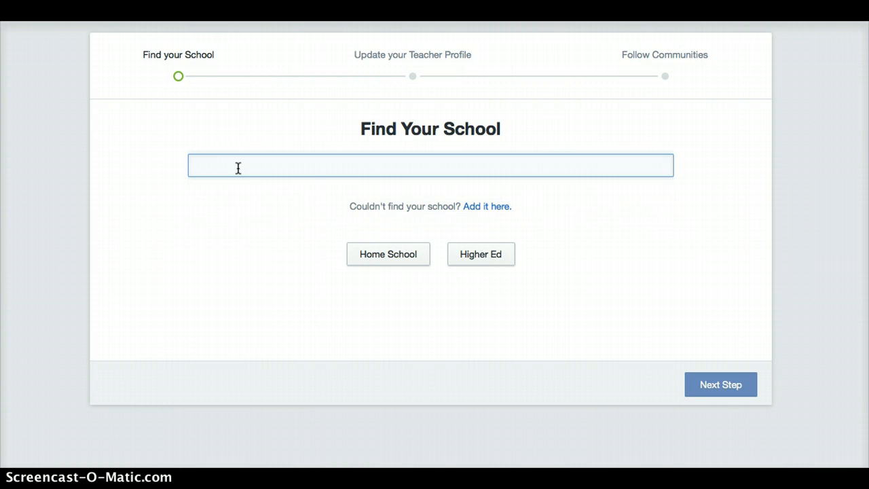
pyautogui.write('Marcellus')
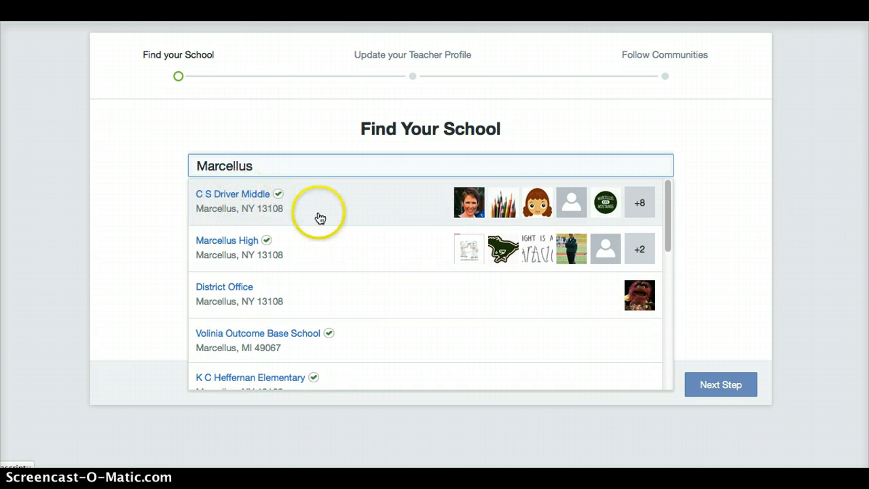
pyautogui.click(275, 199)
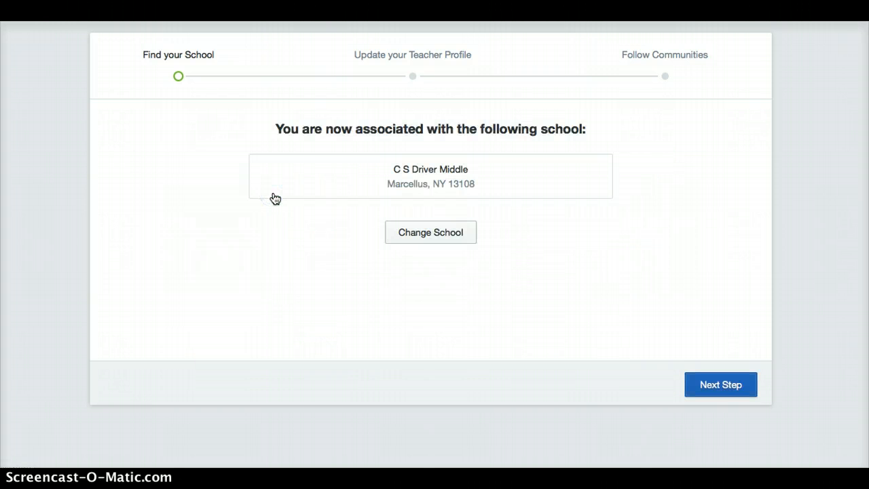
# Step: Go to the teacher profile step and upload me cropped new.png as the profile photo
pyautogui.click(703, 387)
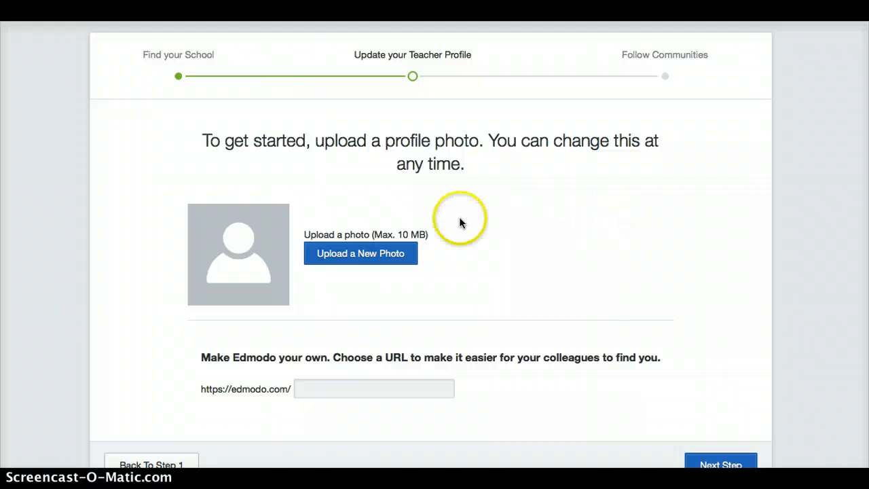
pyautogui.click(374, 252)
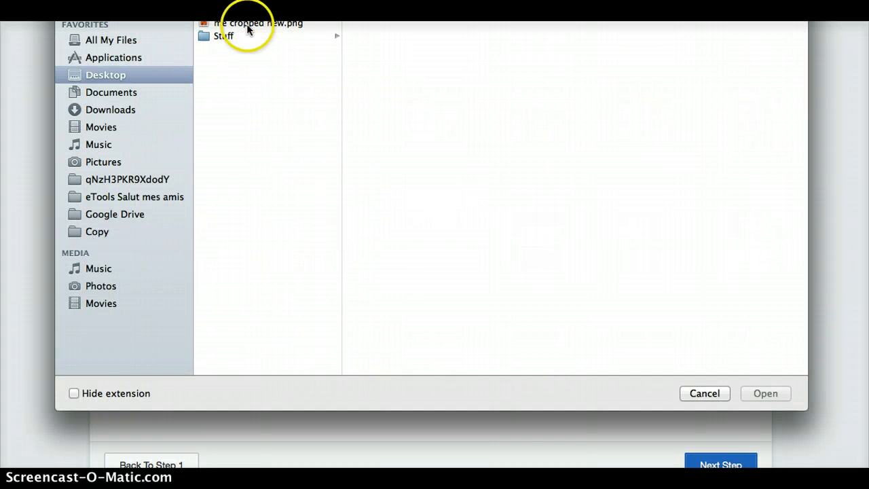
pyautogui.click(248, 23)
pyautogui.click(754, 392)
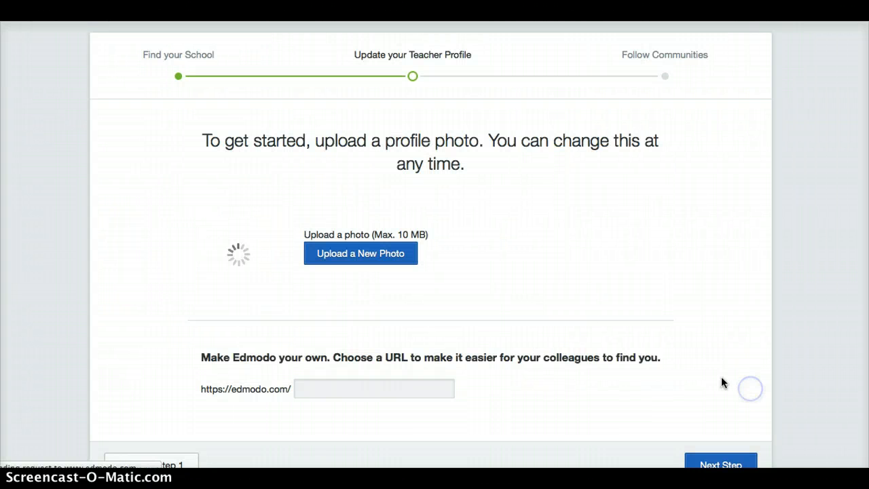
pyautogui.scroll(-1, 533, 340)
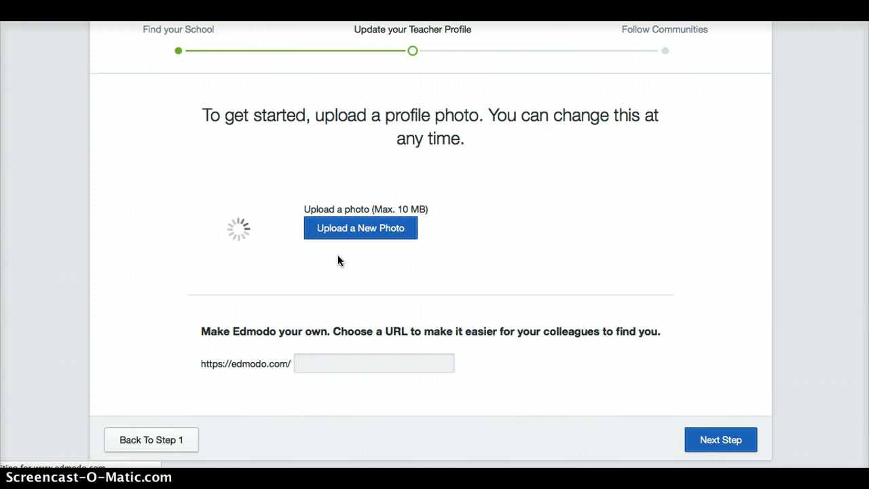
# Step: Save a custom profile URL based on the teacher's name and continue to communities
pyautogui.click(328, 360)
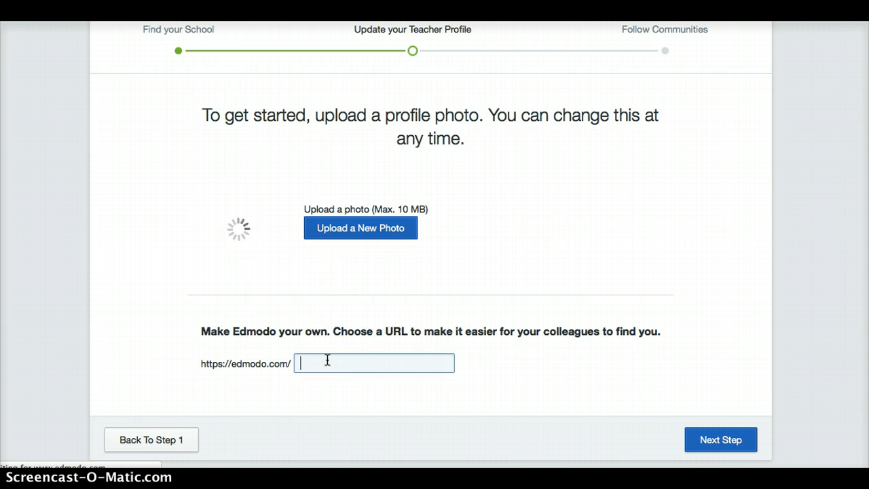
pyautogui.write('madamemisiano')
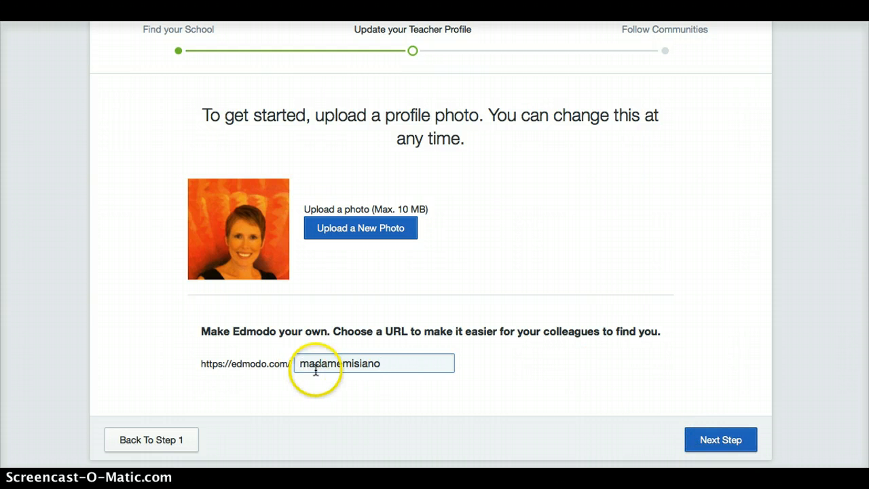
pyautogui.click(715, 444)
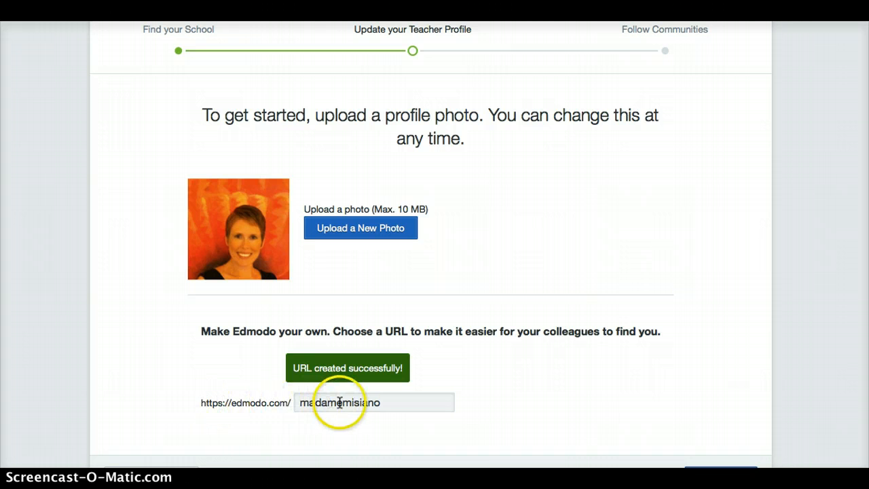
pyautogui.scroll(-1, 534, 361)
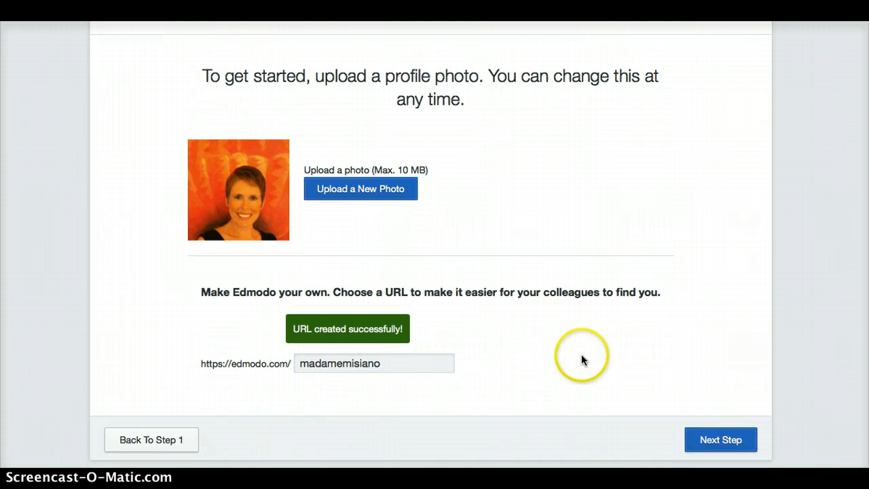
pyautogui.click(734, 443)
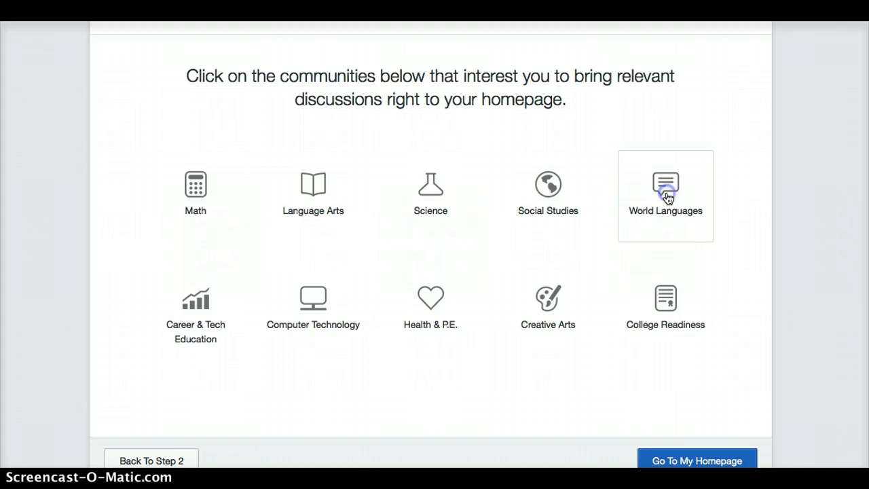
# Step: Join the World Languages and Computer Technology communities and go to the homepage
pyautogui.click(668, 197)
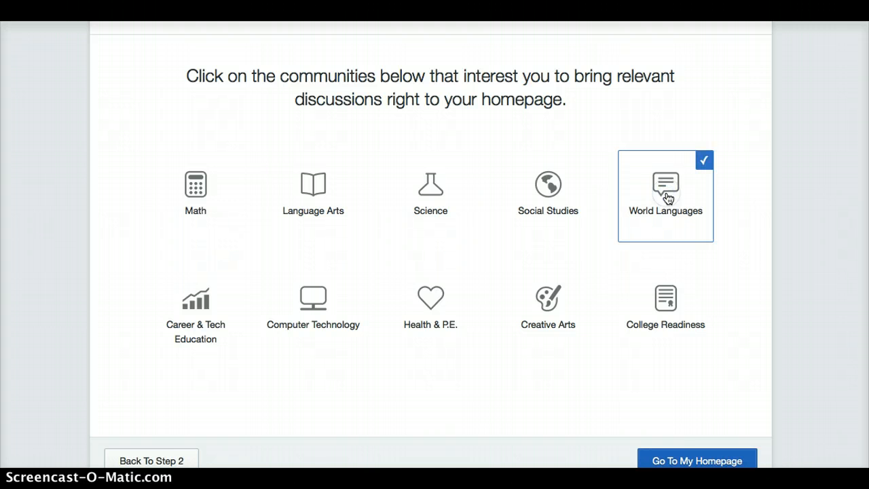
pyautogui.click(316, 307)
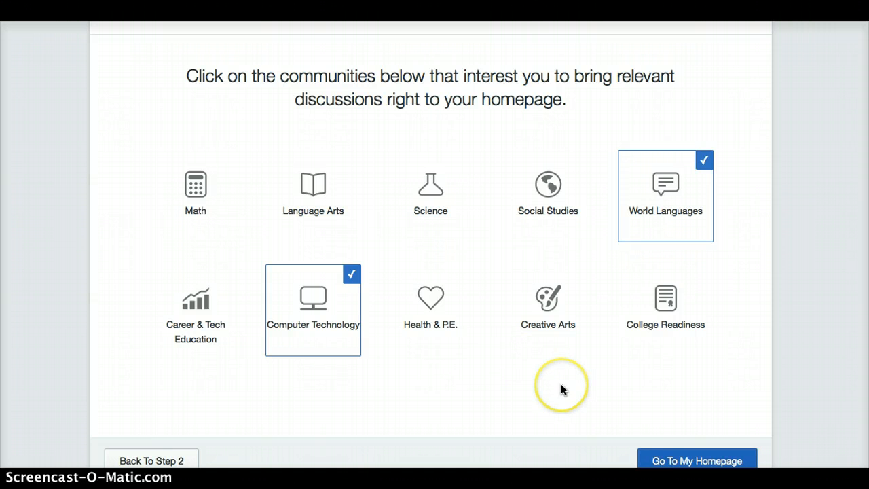
pyautogui.click(664, 461)
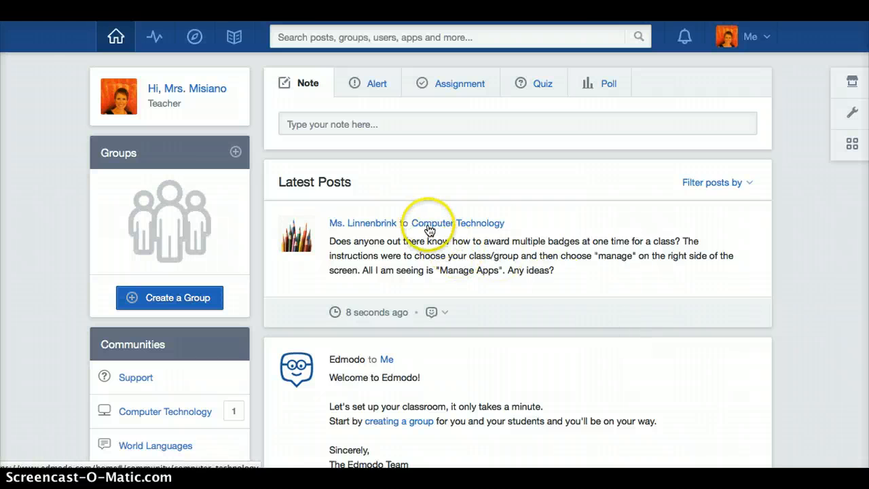
# Step: Scroll through the homepage's Latest Posts feed and back to the top
pyautogui.scroll(-5, 493, 287)
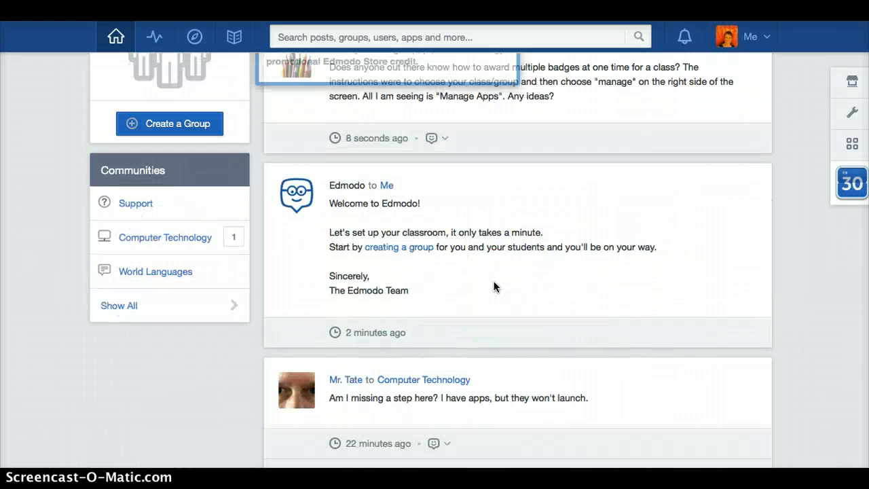
pyautogui.scroll(-10, 493, 287)
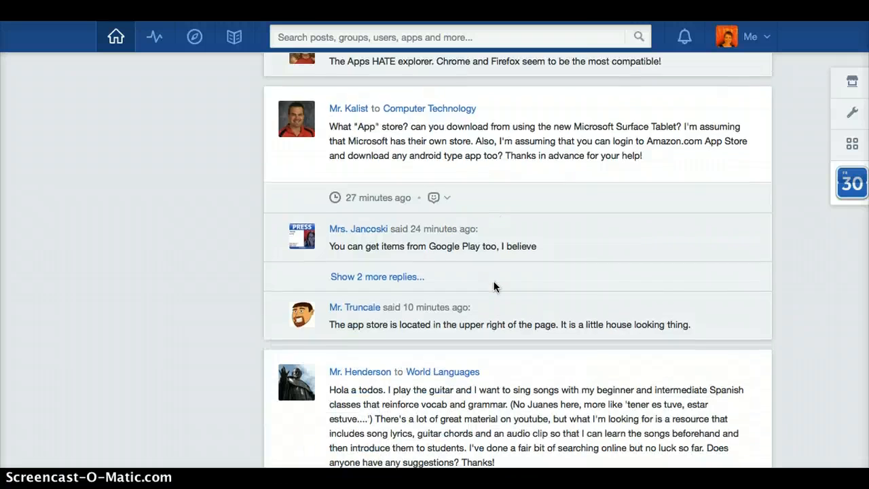
pyautogui.scroll(-5, 494, 285)
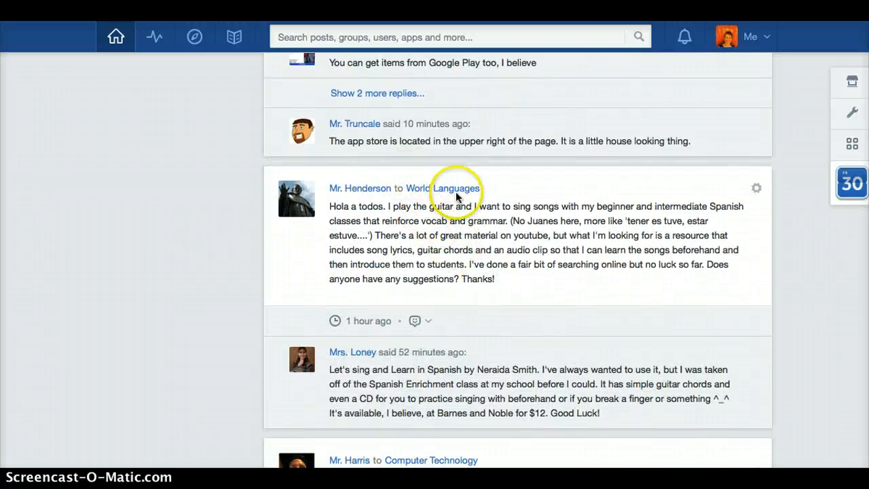
pyautogui.scroll(20, 489, 202)
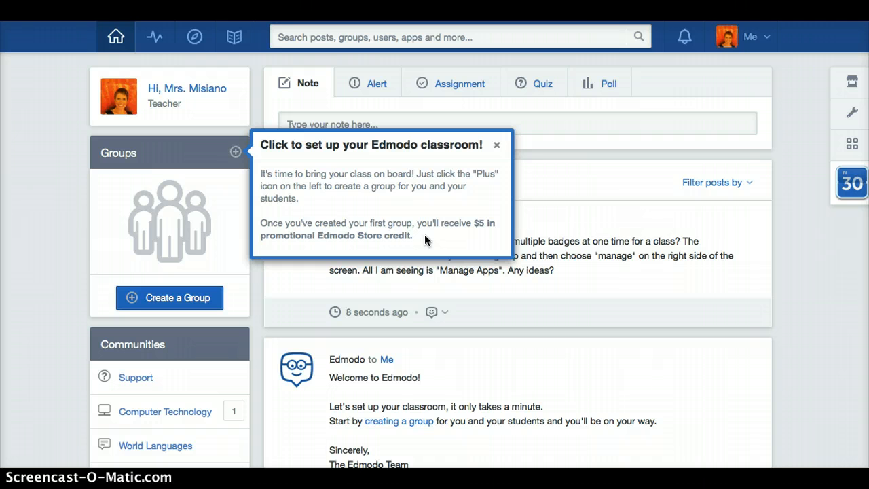
# Step: Dismiss the classroom-setup tip and view the teacher's profile page via the Me menu
pyautogui.click(497, 146)
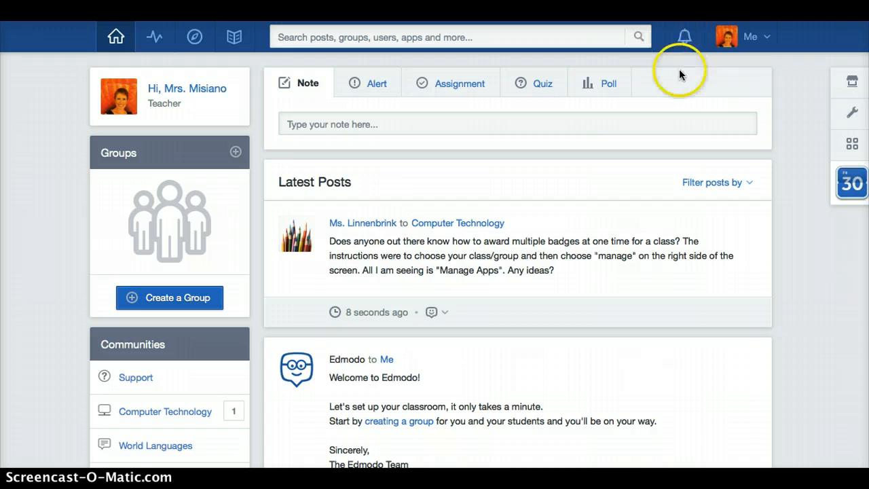
pyautogui.click(756, 36)
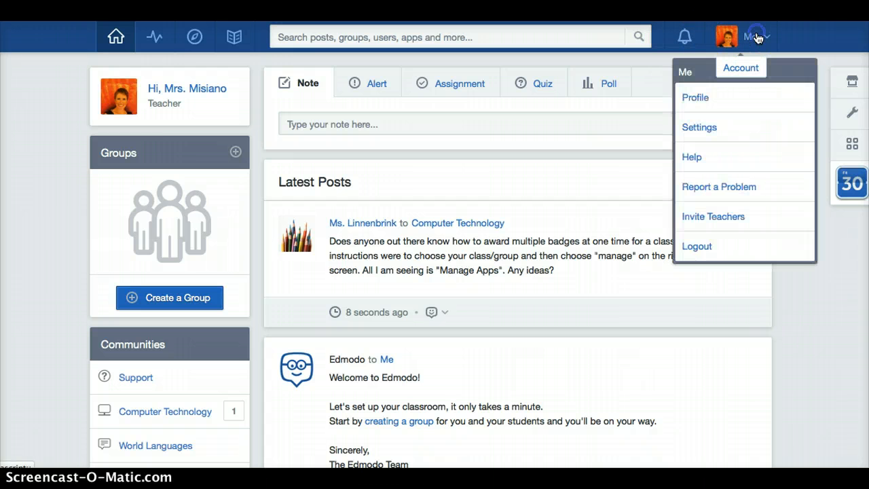
pyautogui.click(708, 101)
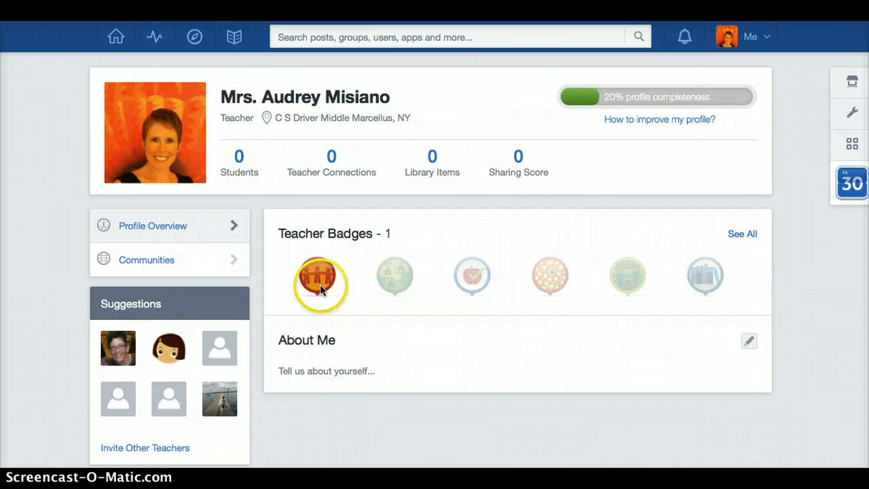
pyautogui.moveTo(317, 276)
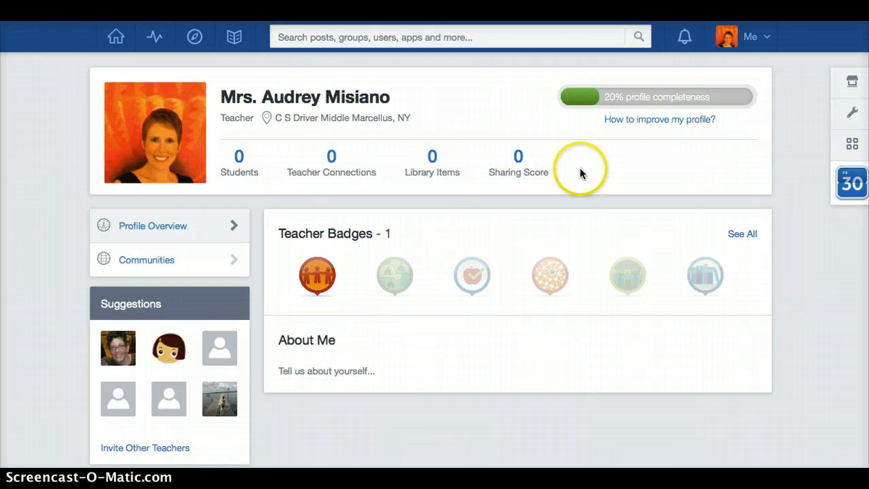
pyautogui.click(742, 36)
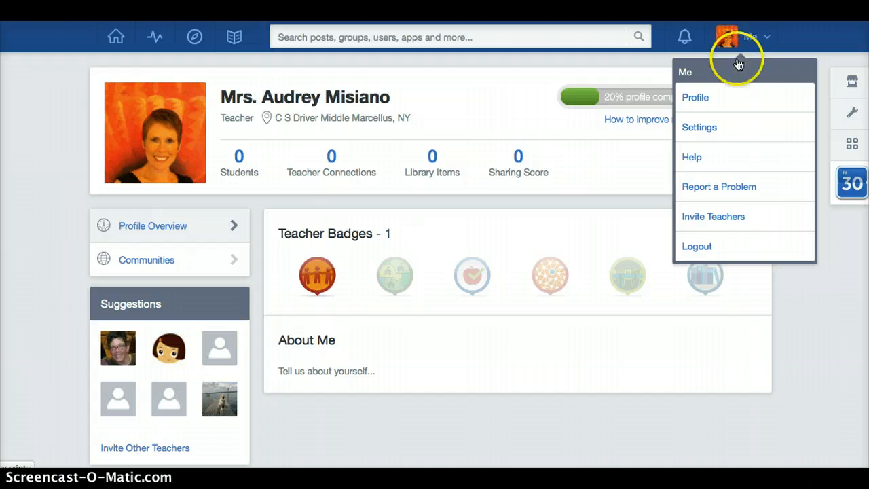
# Step: Choose Settings from the Me menu and scroll through the Account settings page
pyautogui.click(710, 130)
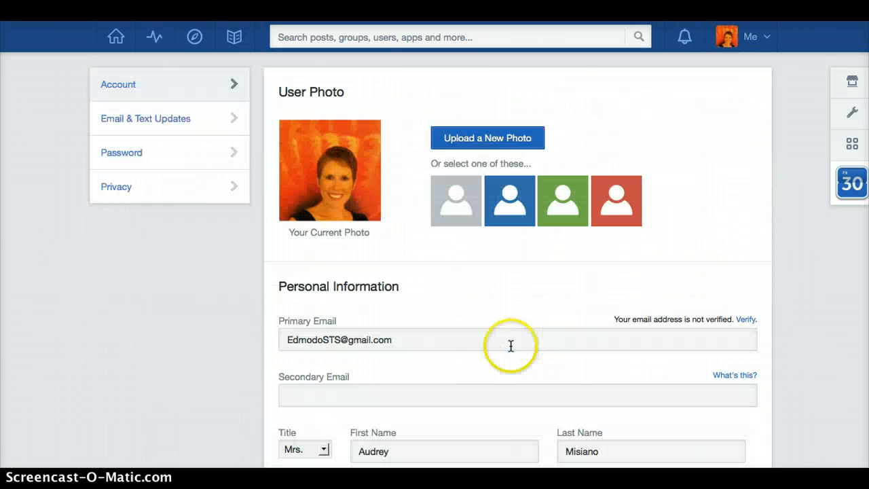
pyautogui.scroll(-5, 476, 384)
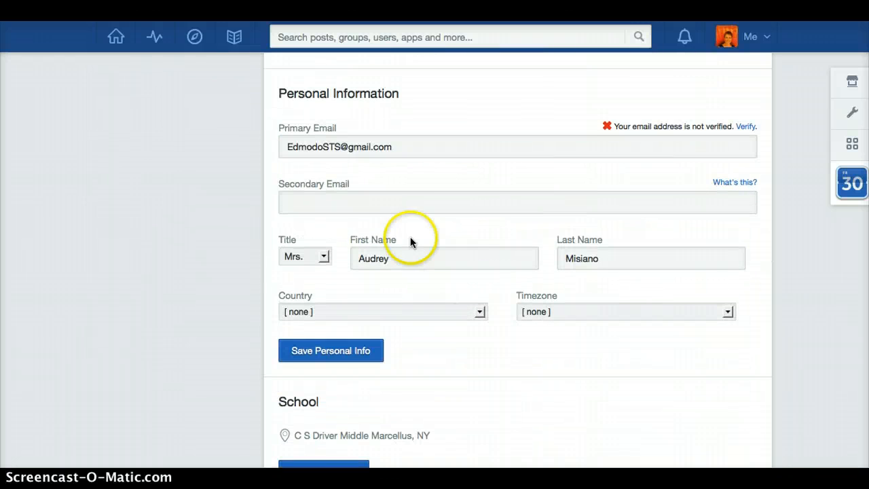
pyautogui.scroll(-2, 397, 219)
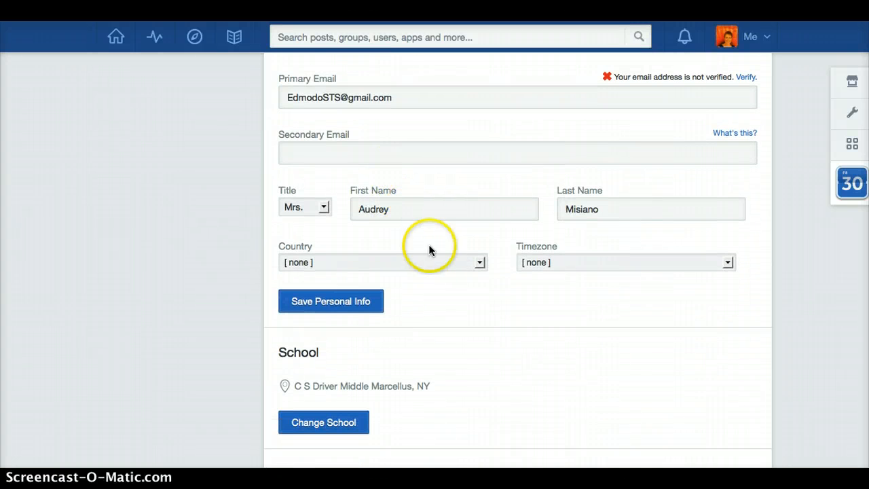
pyautogui.scroll(-1, 431, 304)
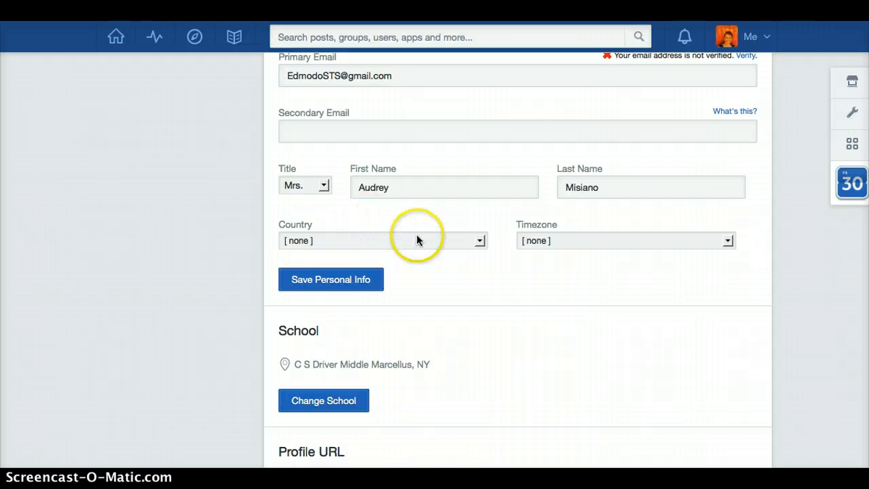
pyautogui.scroll(-6, 551, 249)
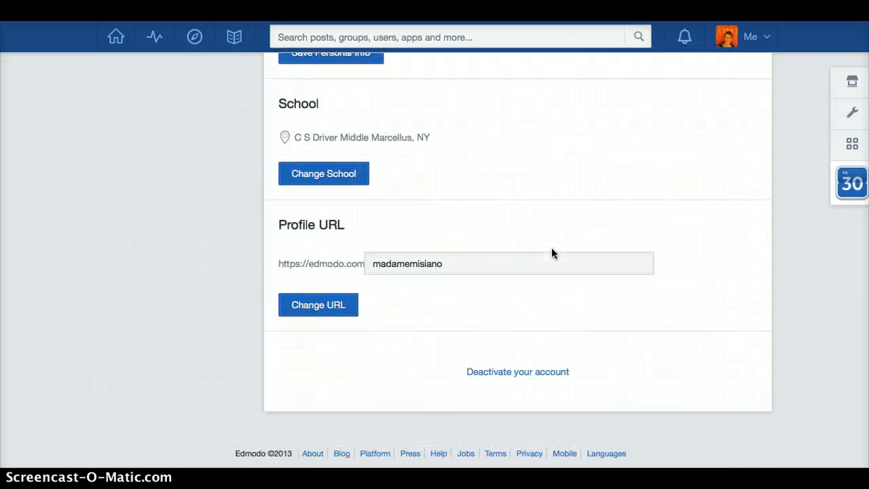
pyautogui.scroll(2, 552, 253)
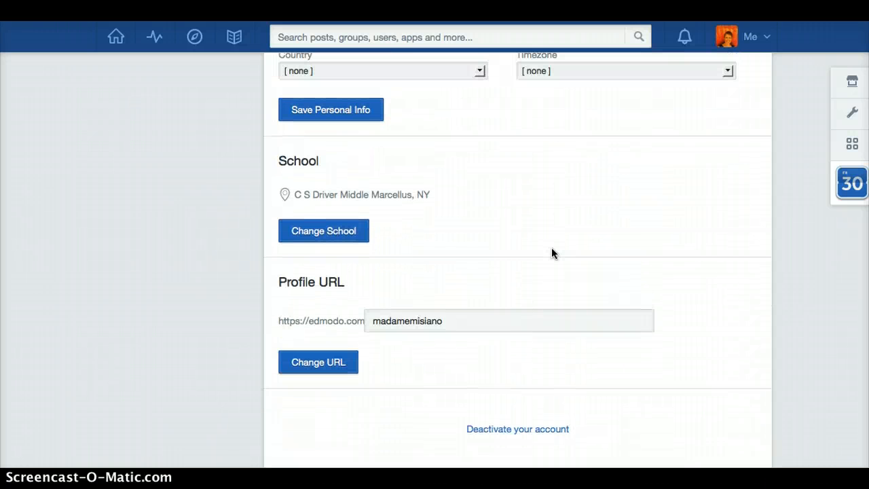
pyautogui.scroll(2, 552, 254)
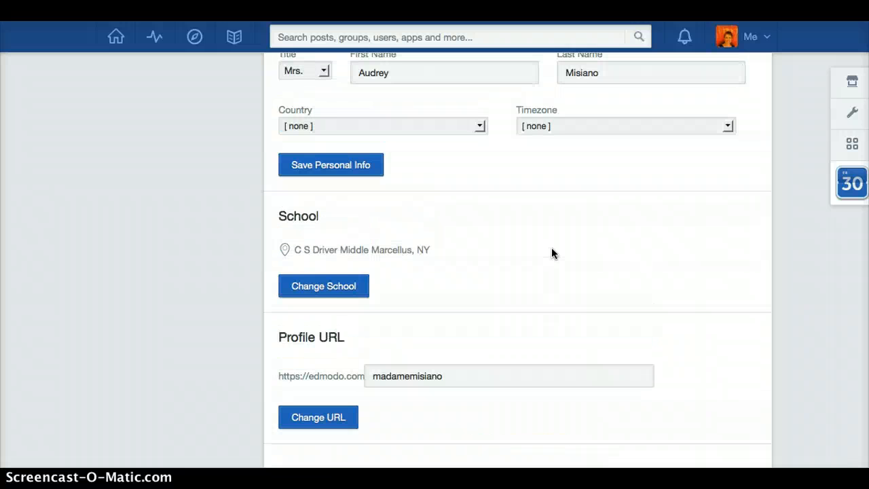
pyautogui.scroll(4, 552, 253)
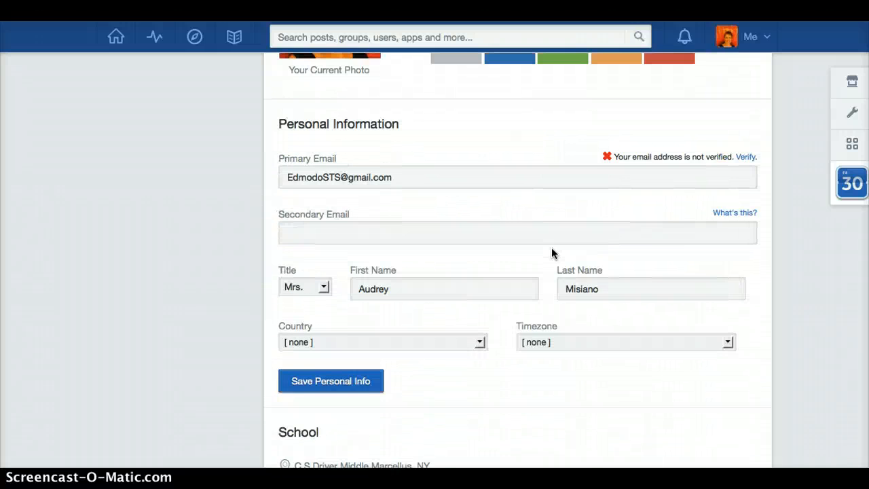
pyautogui.scroll(3, 551, 253)
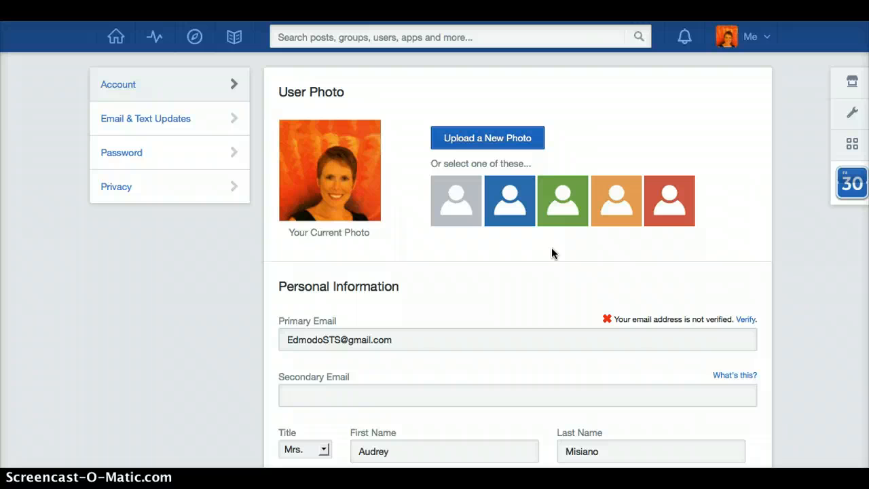
# Step: Uncheck Alerts, Notes, Replies, New Group Members and Group Join Requests updates, then save
pyautogui.click(155, 121)
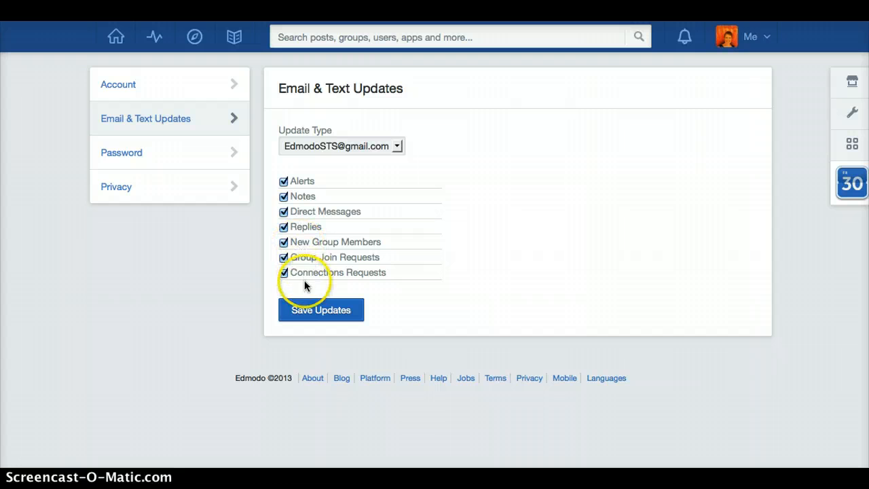
pyautogui.click(284, 181)
pyautogui.click(284, 196)
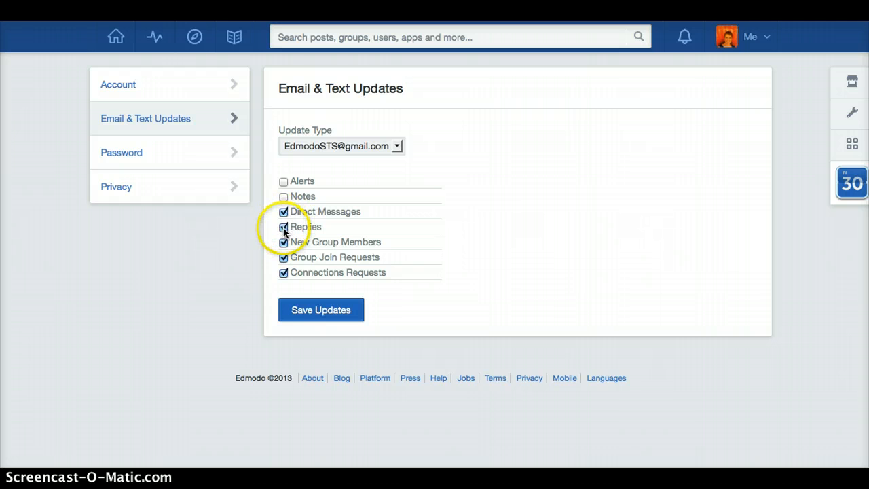
pyautogui.click(284, 228)
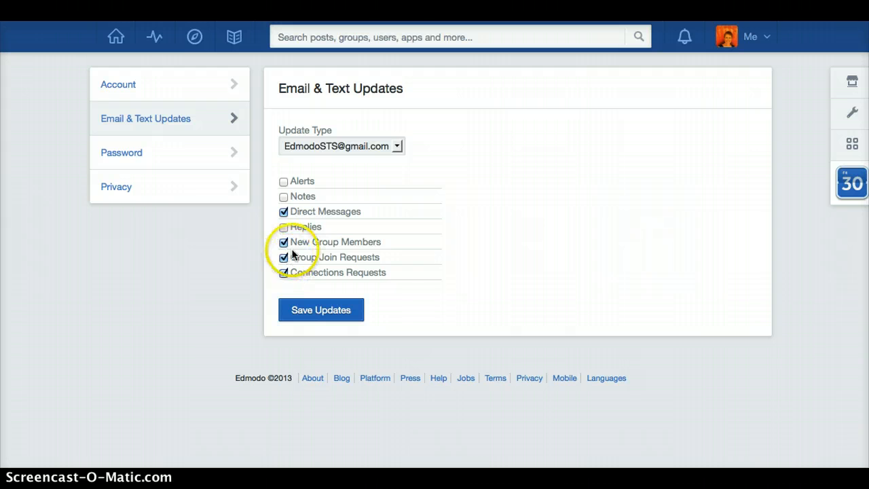
pyautogui.click(284, 243)
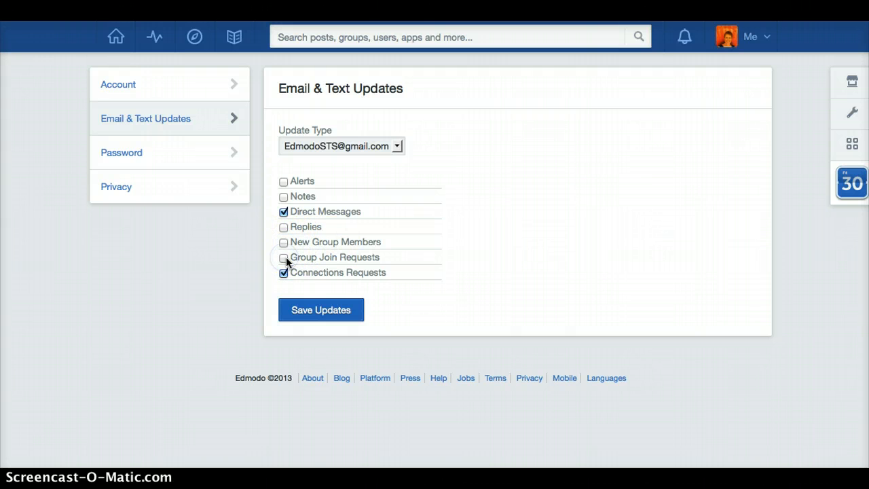
pyautogui.click(286, 257)
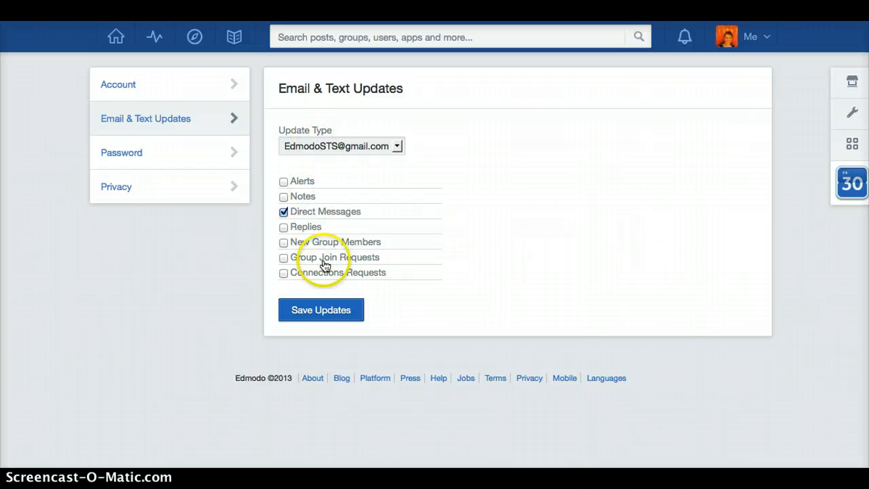
pyautogui.click(316, 311)
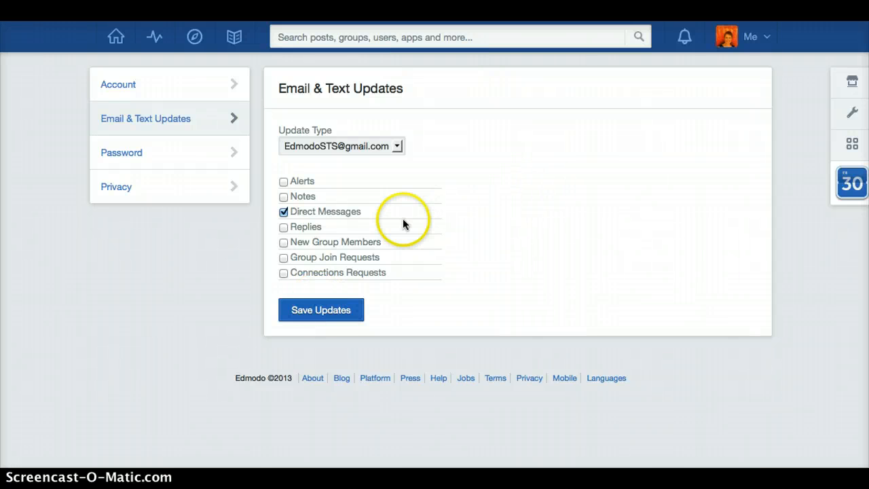
pyautogui.click(729, 36)
pyautogui.click(694, 99)
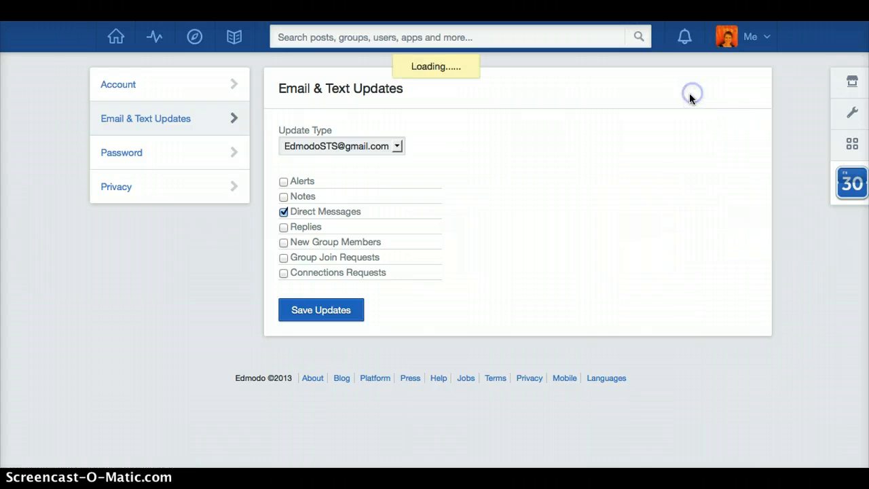
# Step: Scroll to the empty About Me section on the profile and bring up its edit option
pyautogui.scroll(-2, 505, 288)
pyautogui.moveTo(506, 283)
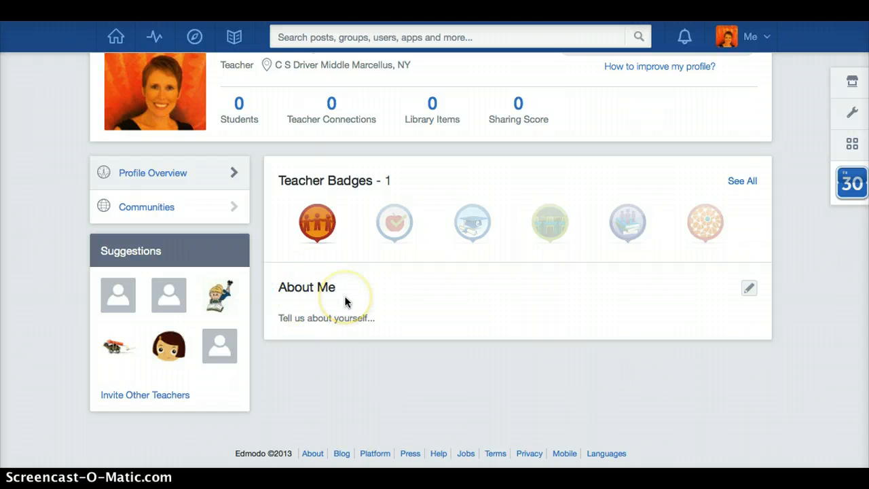
pyautogui.scroll(2, 346, 302)
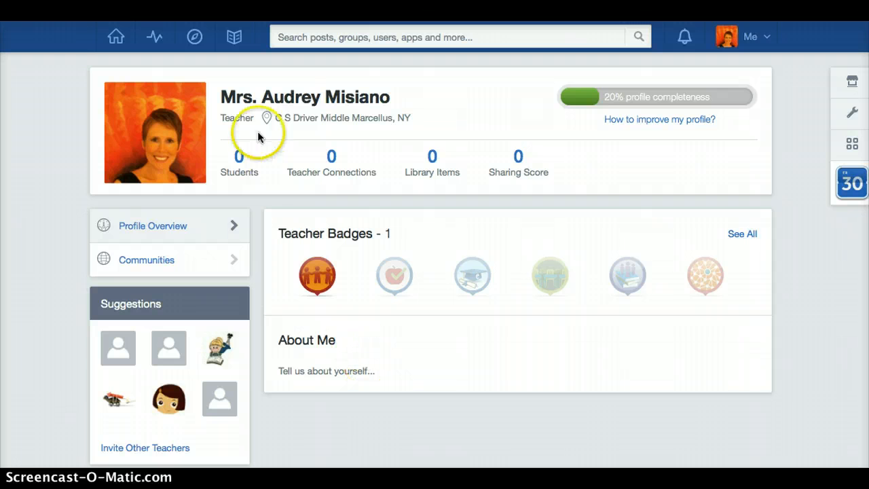
pyautogui.click(544, 367)
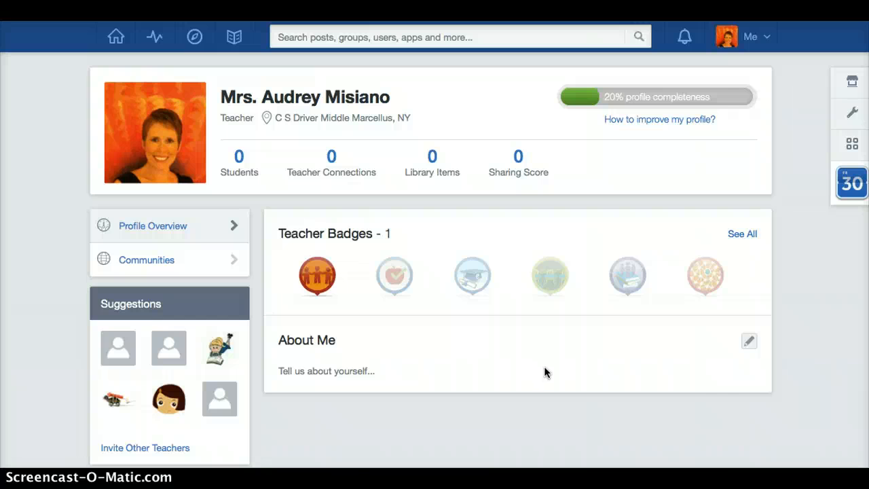
# Step: Edit the profile's About Me to read 'I am a French and Spanish teacher and I love learning!' and save it
pyautogui.click(749, 341)
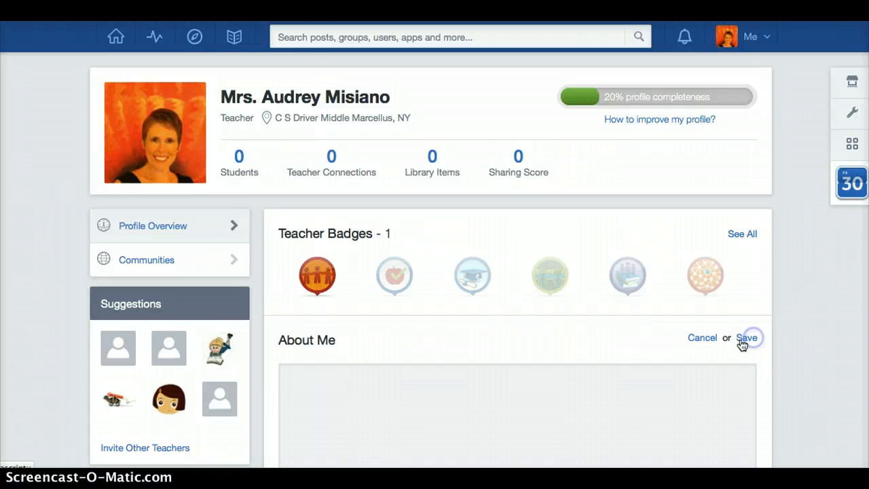
pyautogui.click(549, 393)
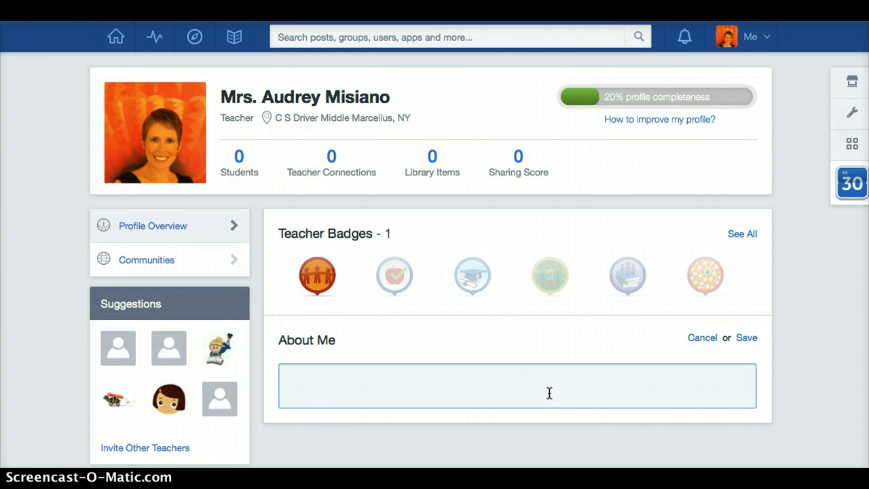
pyautogui.write('I am a ')
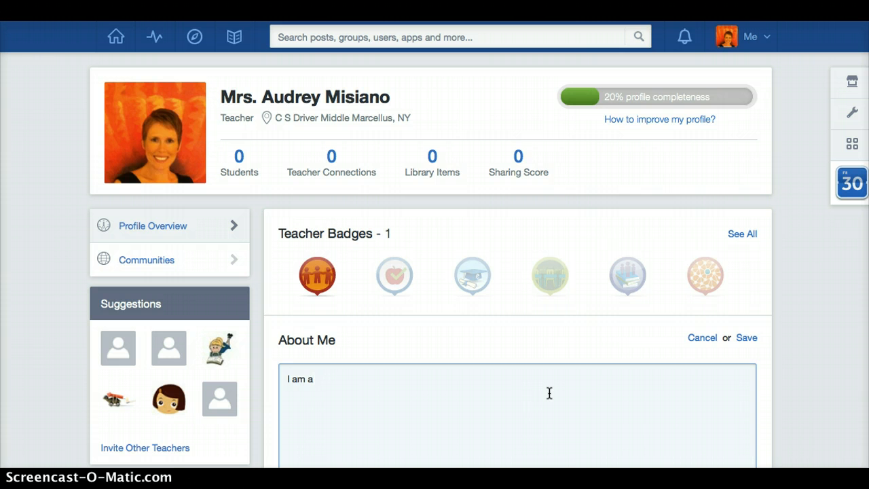
pyautogui.write('French and S')
pyautogui.write('panish teache')
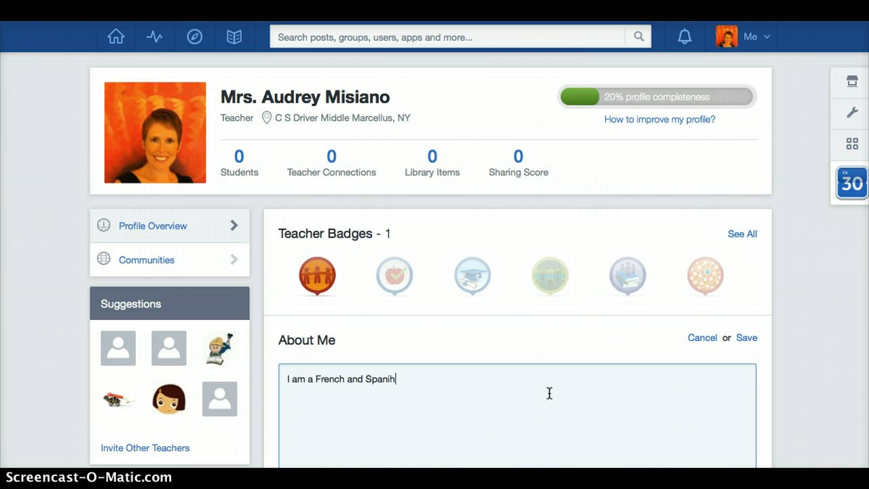
pyautogui.write('r and I love learning')
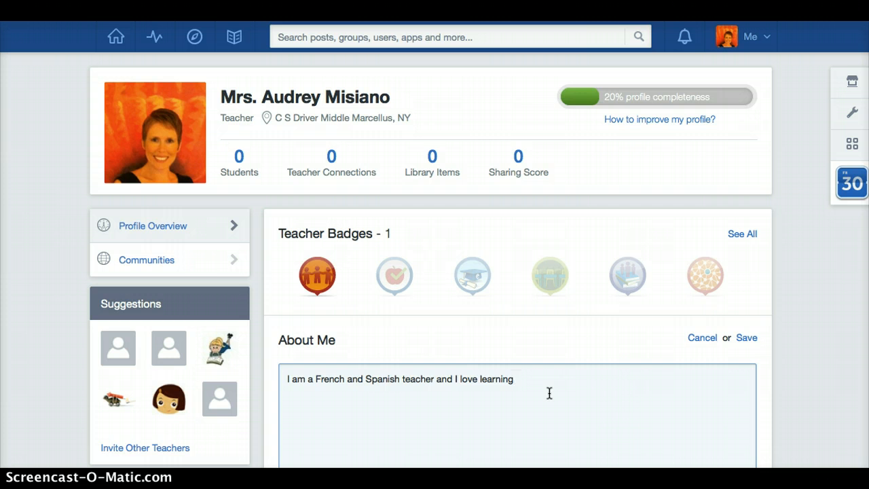
pyautogui.write('!')
pyautogui.scroll(-3, 549, 394)
pyautogui.click(564, 350)
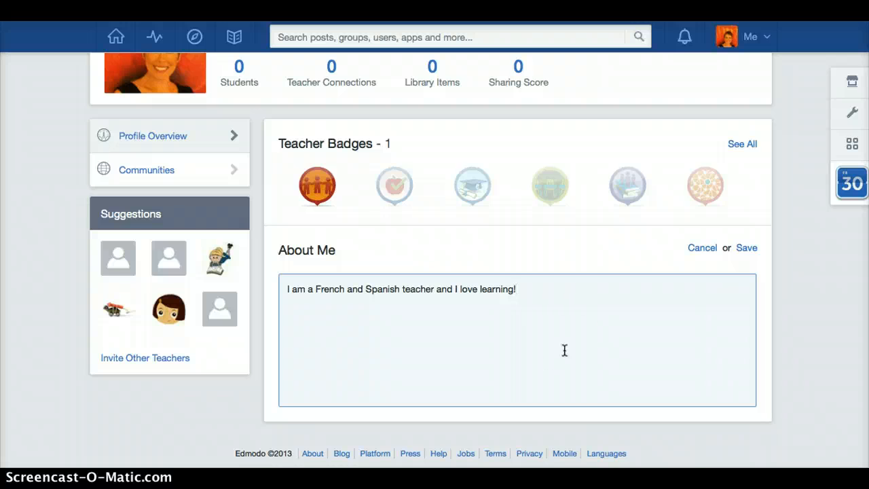
pyautogui.click(660, 294)
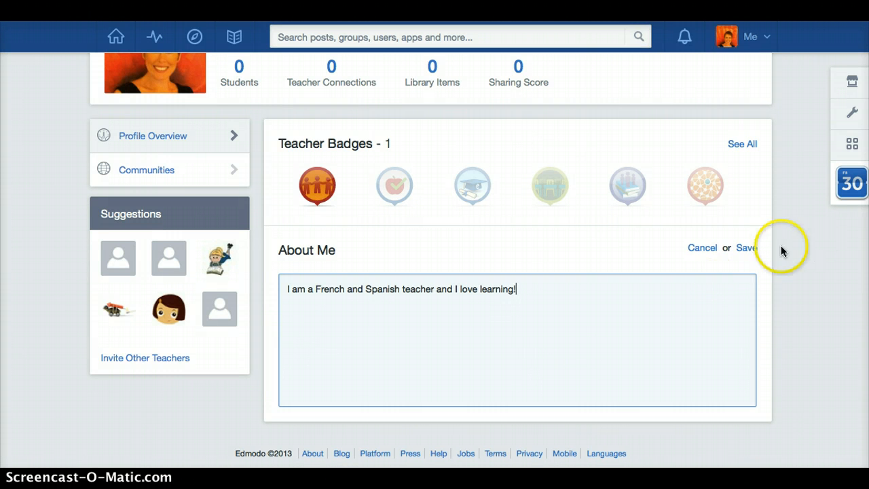
pyautogui.click(747, 249)
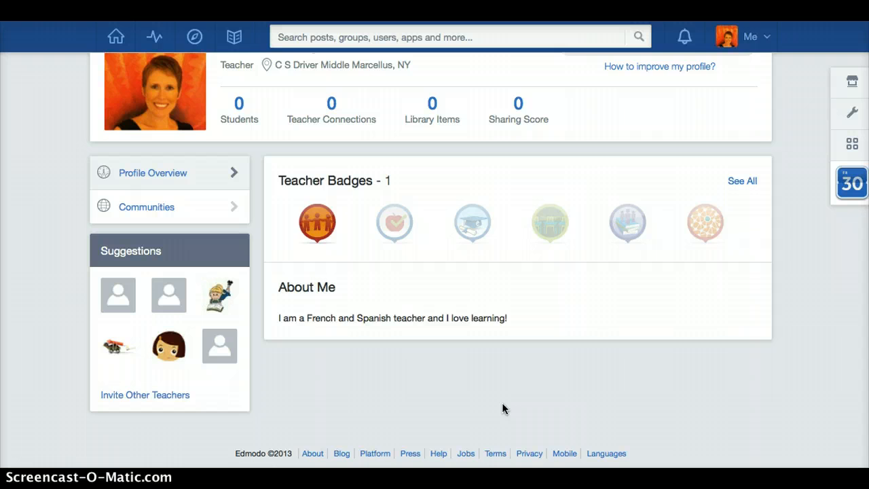
pyautogui.scroll(2, 501, 402)
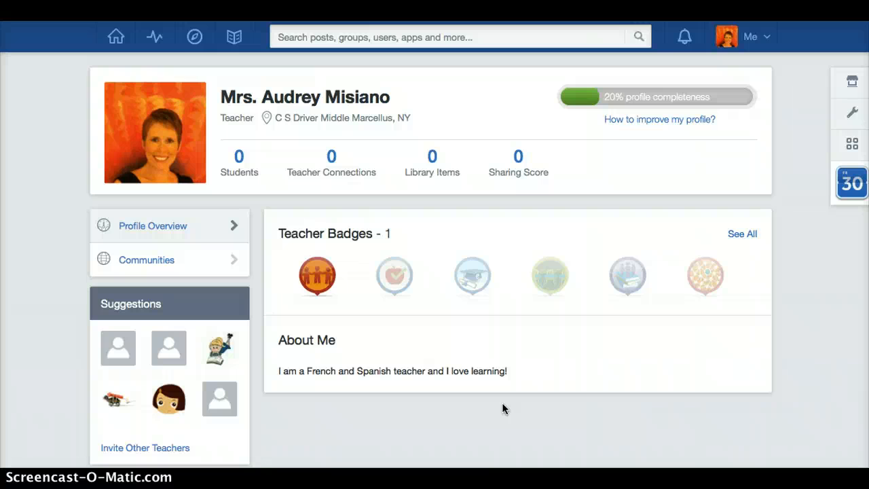
pyautogui.scroll(-2, 503, 408)
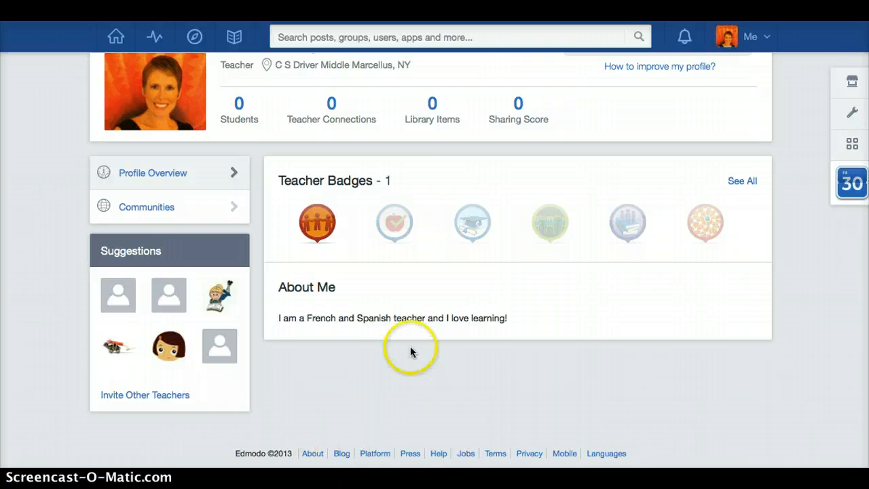
pyautogui.scroll(2, 410, 347)
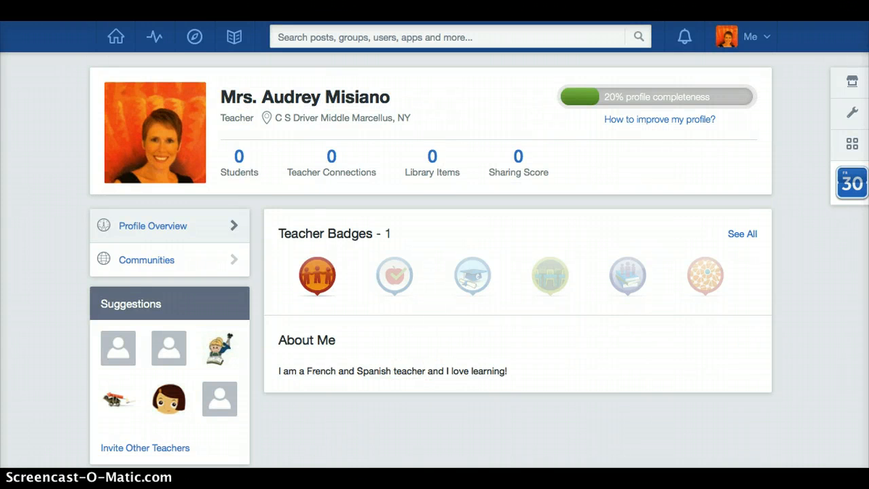